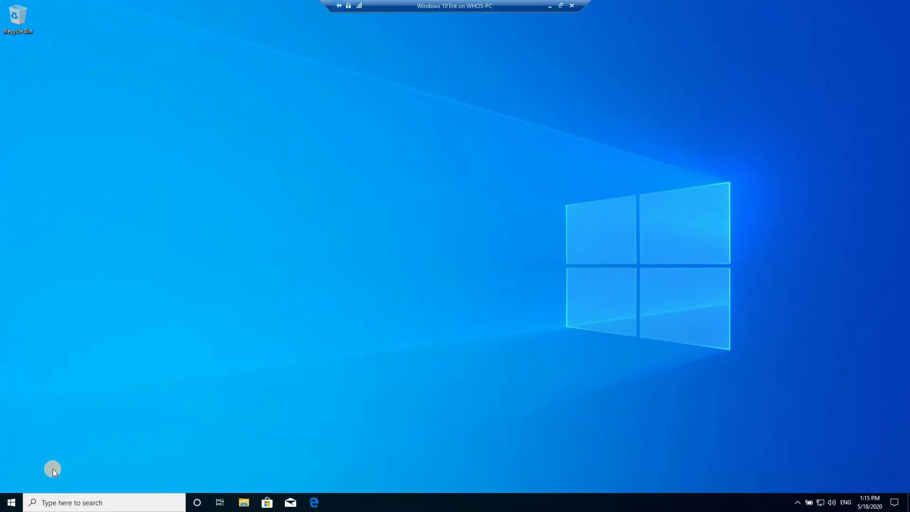
- Open Settings from the Start menu and go to Accounts > Family & other users
click(11, 503)
click(11, 459)
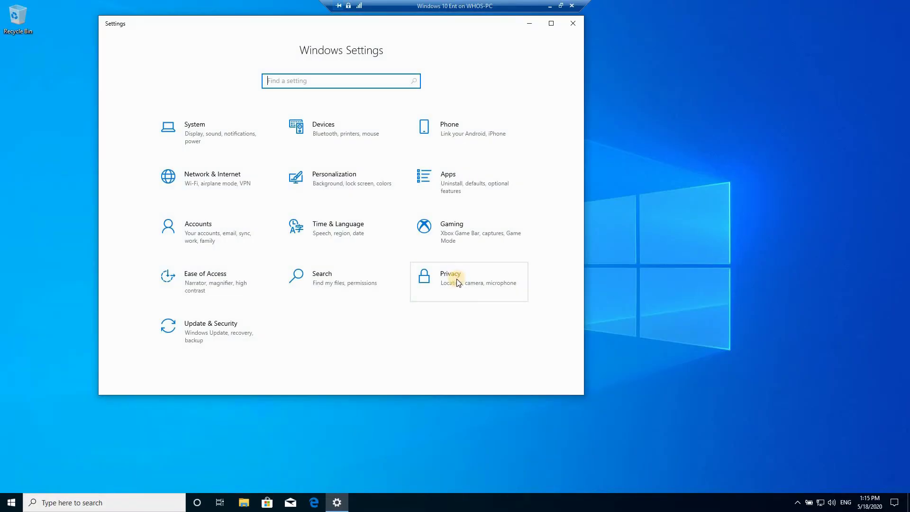
click(199, 237)
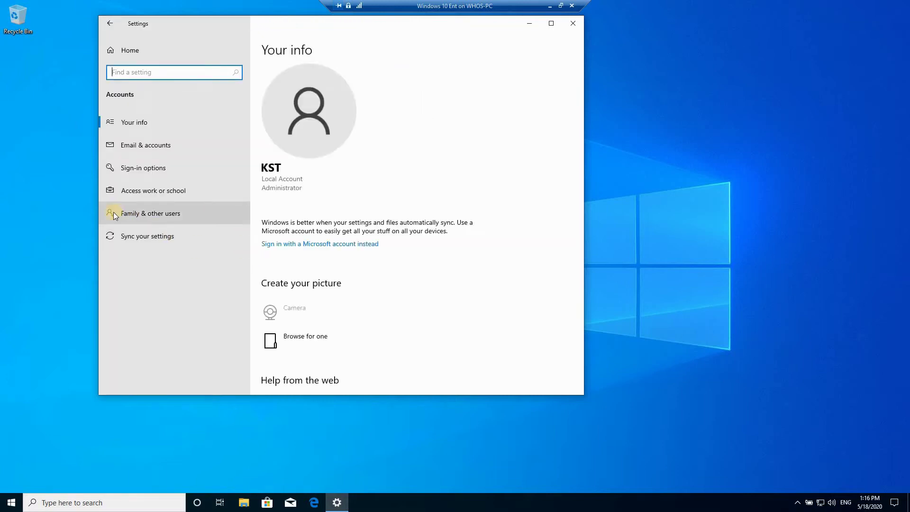
click(163, 216)
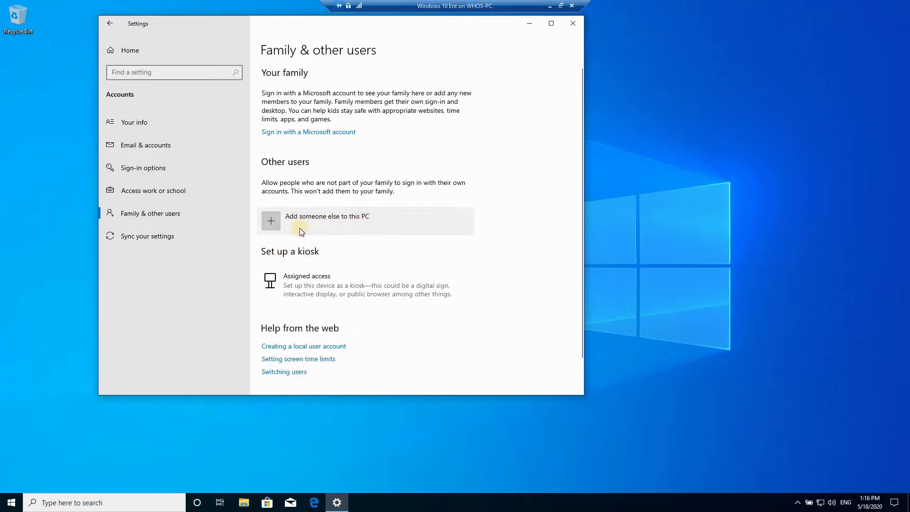
- Add a local user named kioskm without a Microsoft account, entering its password twice
click(275, 222)
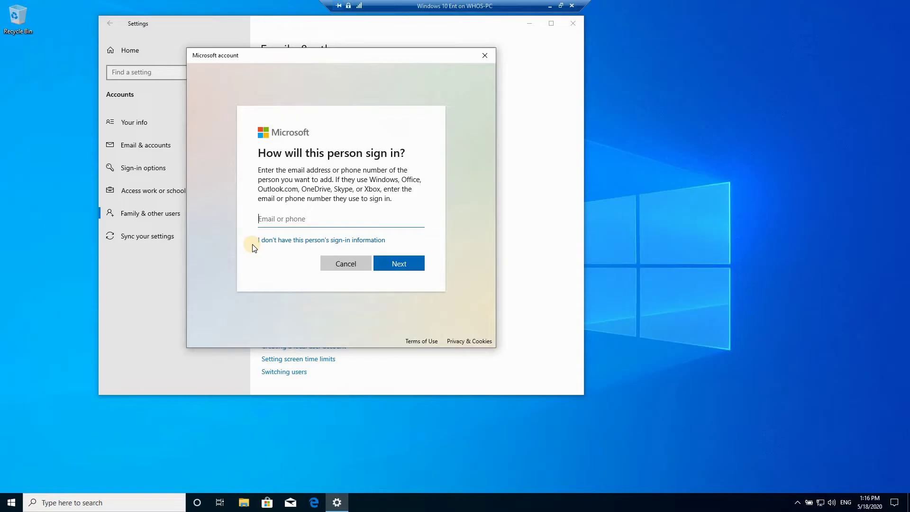
click(293, 240)
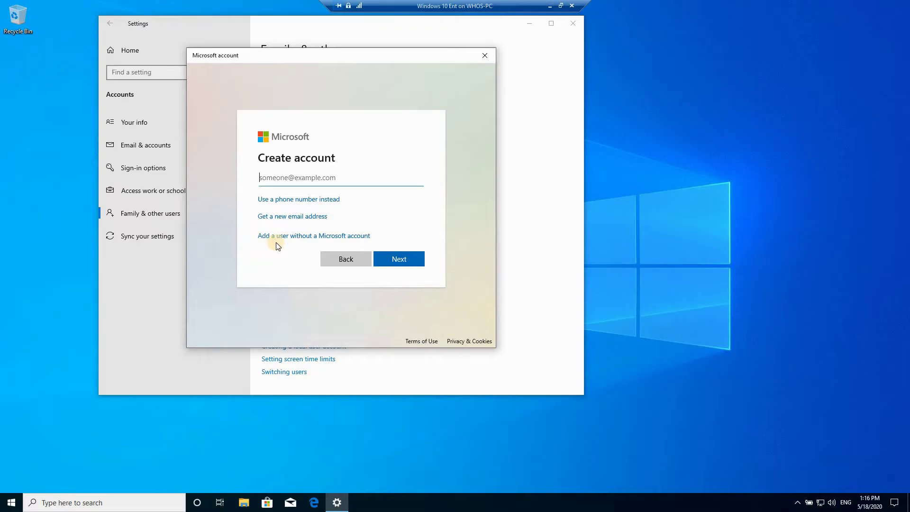
click(291, 236)
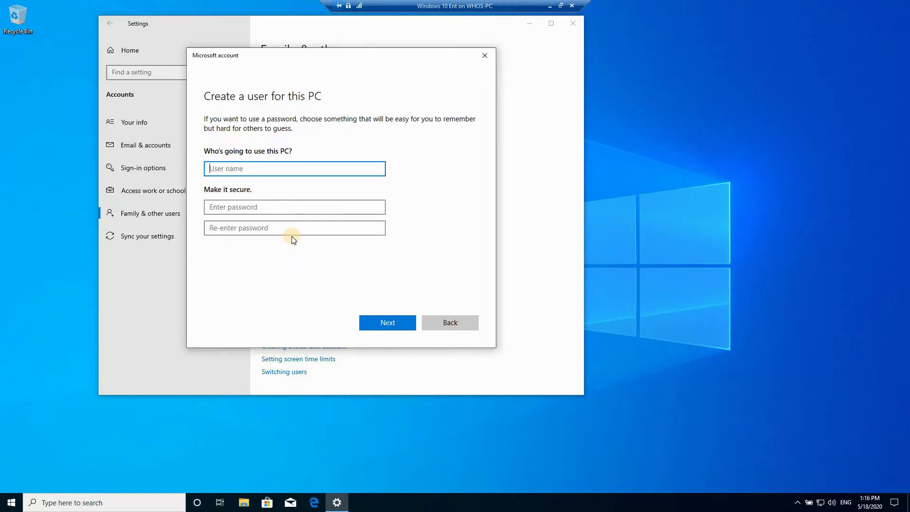
text(kioskm)
click(268, 208)
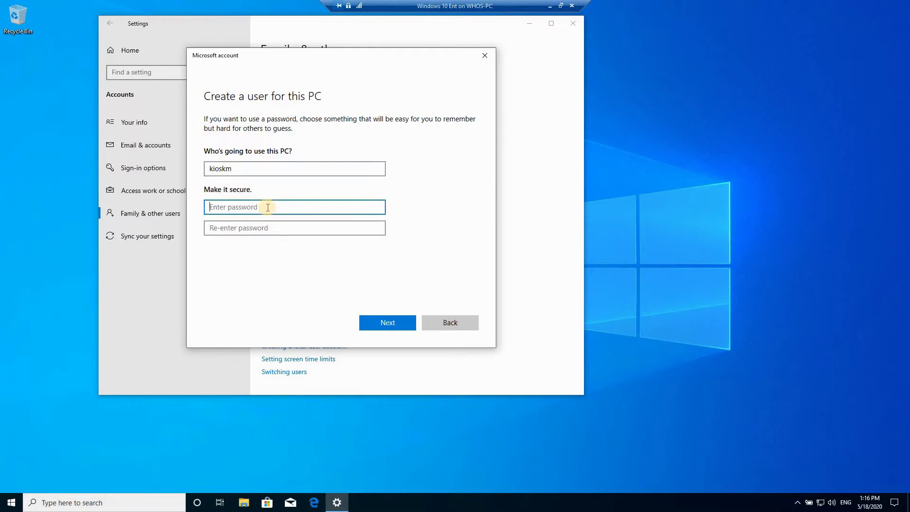
text(Password1)
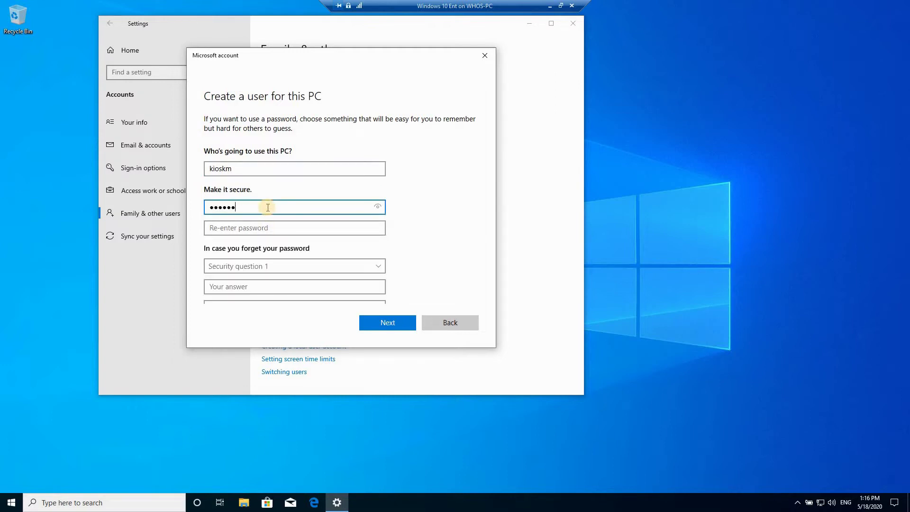
key(Tab)
text(Password1)
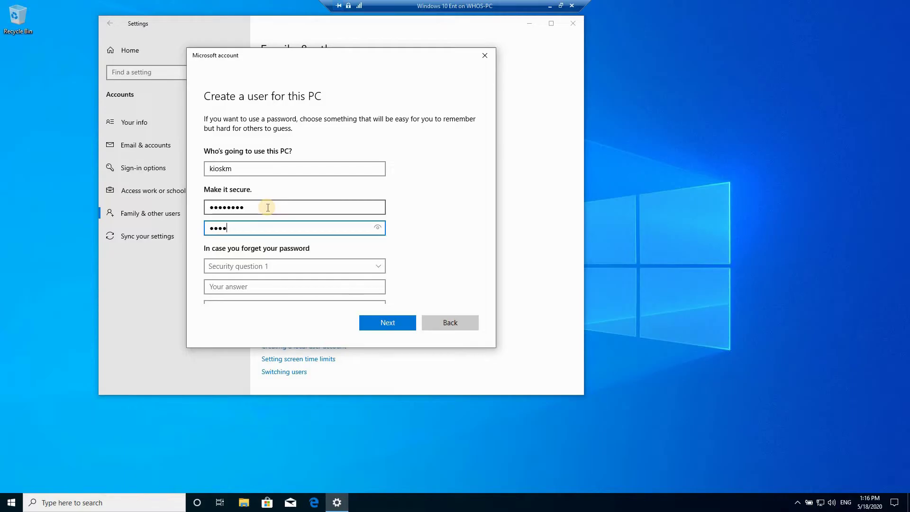
- Choose the first pet's name, birth city and childhood nickname security questions and answer them
click(250, 271)
click(244, 275)
click(240, 286)
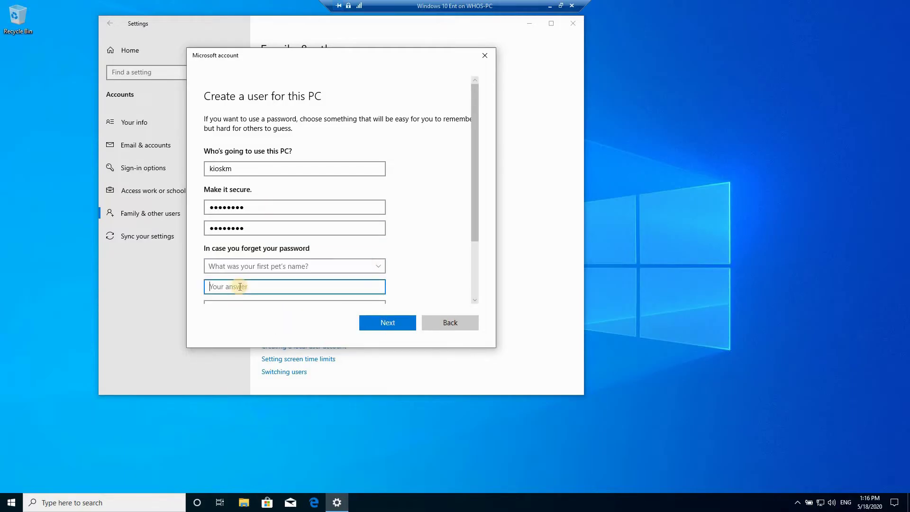
text(1)
scroll(369, 251, down, 2)
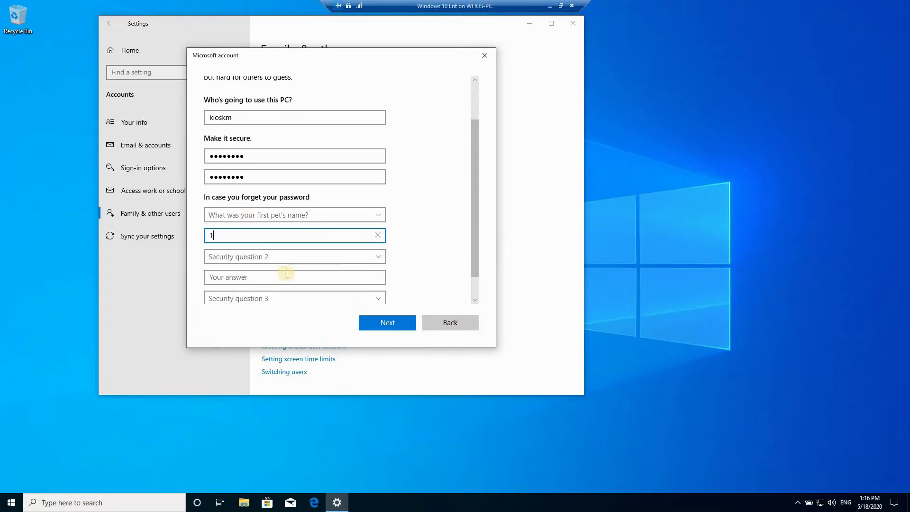
click(267, 256)
click(239, 279)
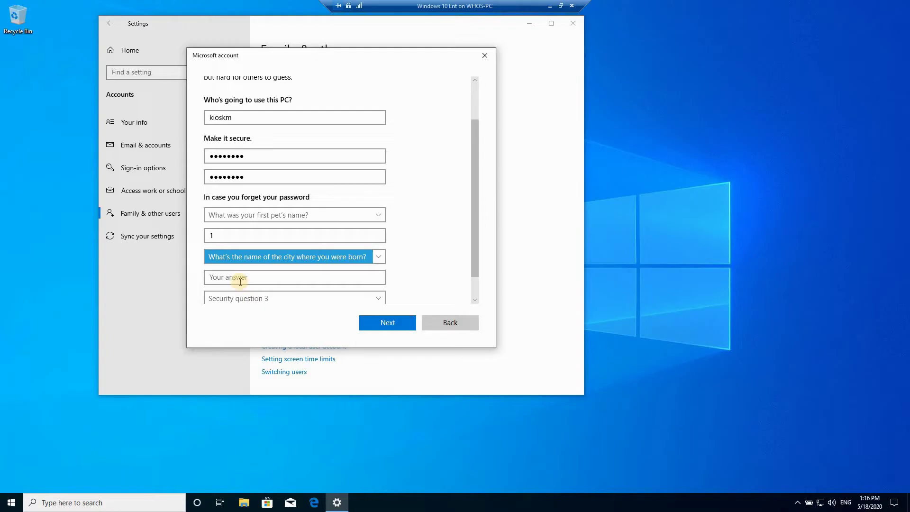
click(239, 278)
text(1)
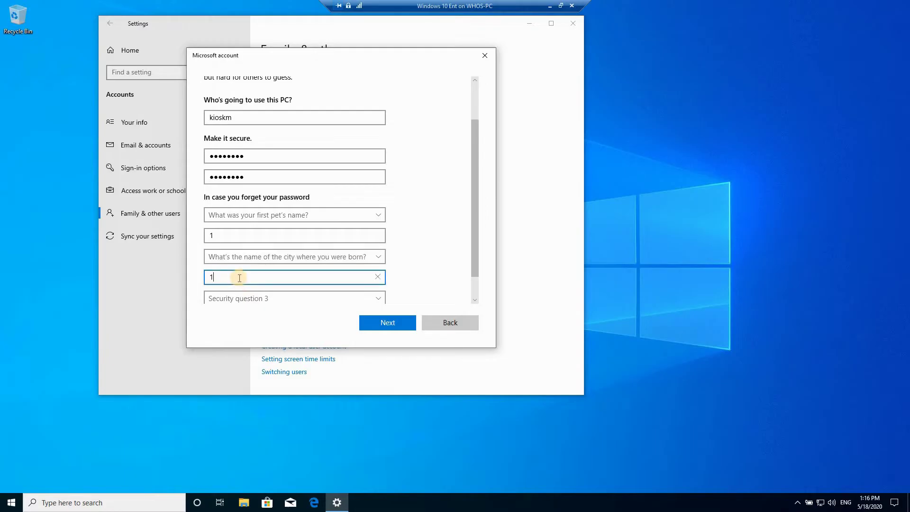
scroll(390, 232, down, 1)
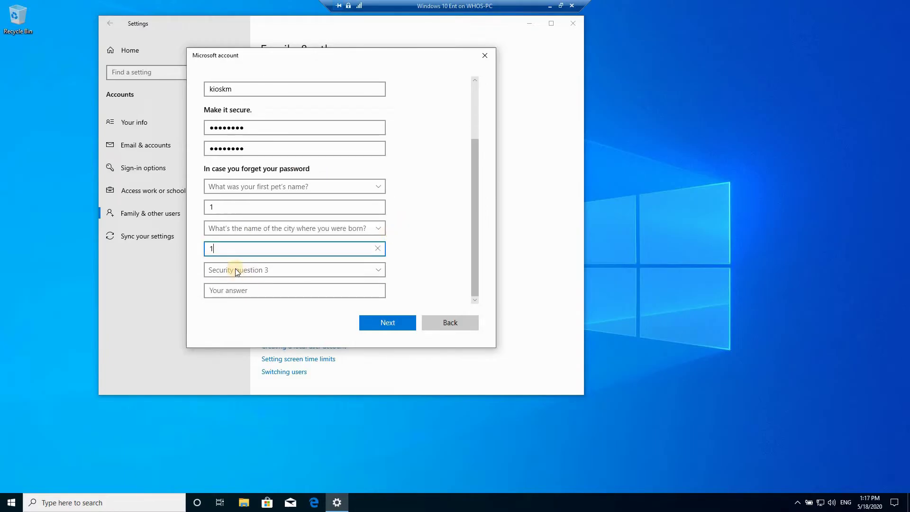
click(235, 269)
click(232, 299)
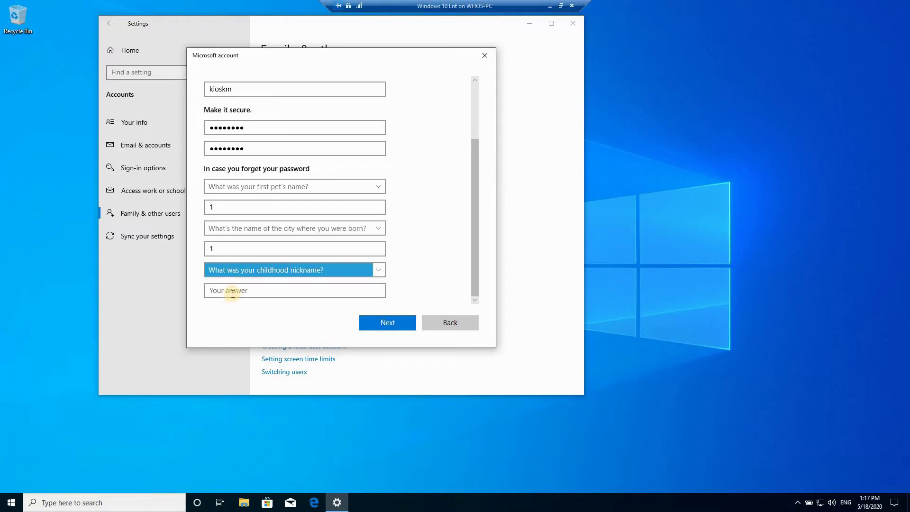
click(233, 292)
- Answer the last security question, create kioskm, and confirm its account type stays Standard User
text(1)
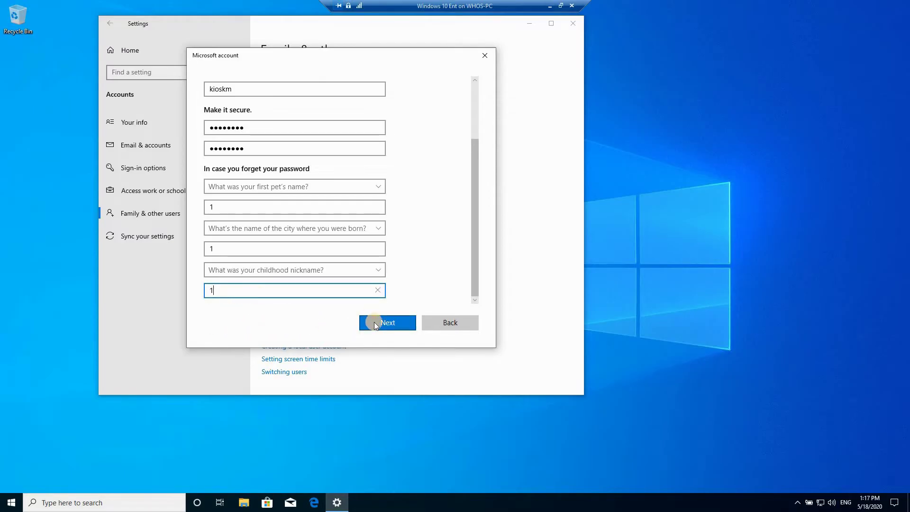
click(382, 322)
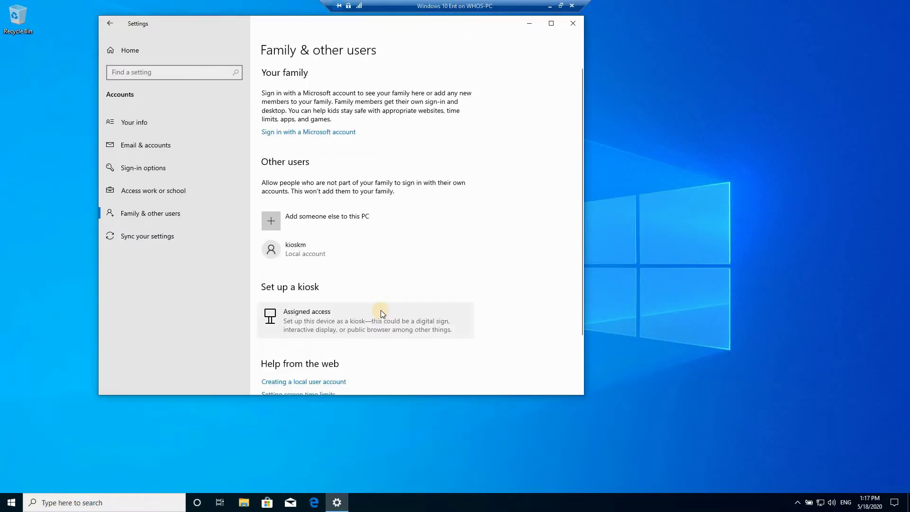
click(277, 251)
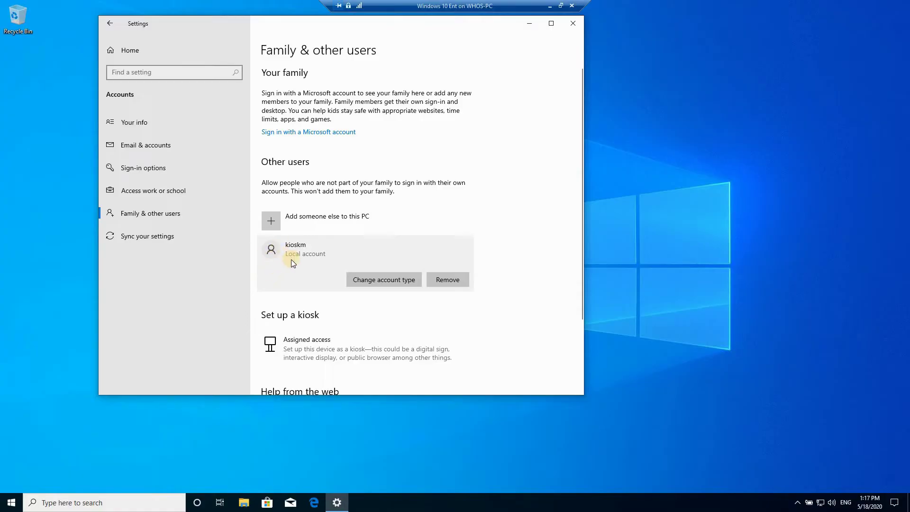
click(366, 278)
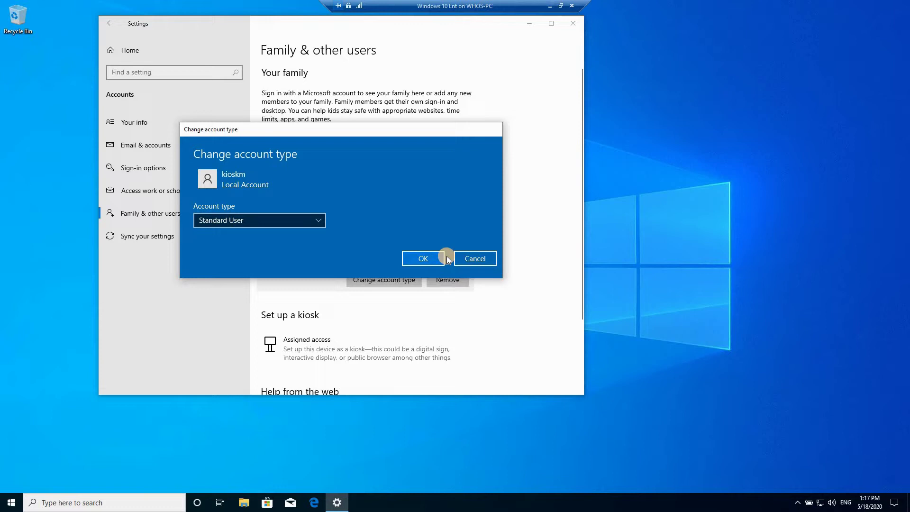
click(476, 259)
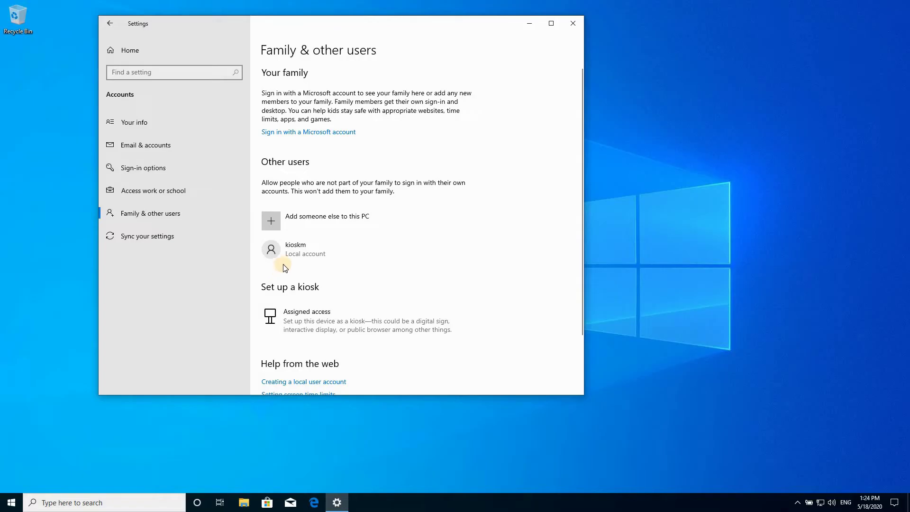
- Sign out of the administrator account and sign in as kioskm with its password
click(10, 503)
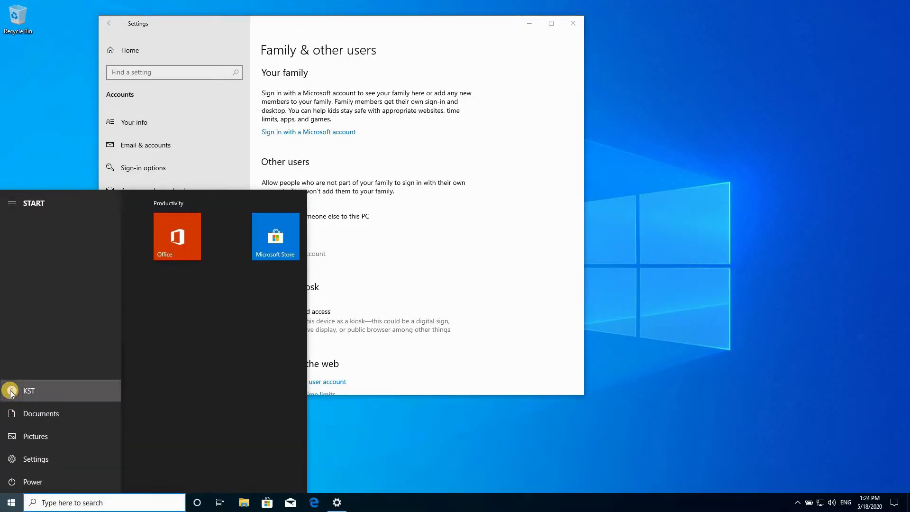
click(12, 390)
click(29, 367)
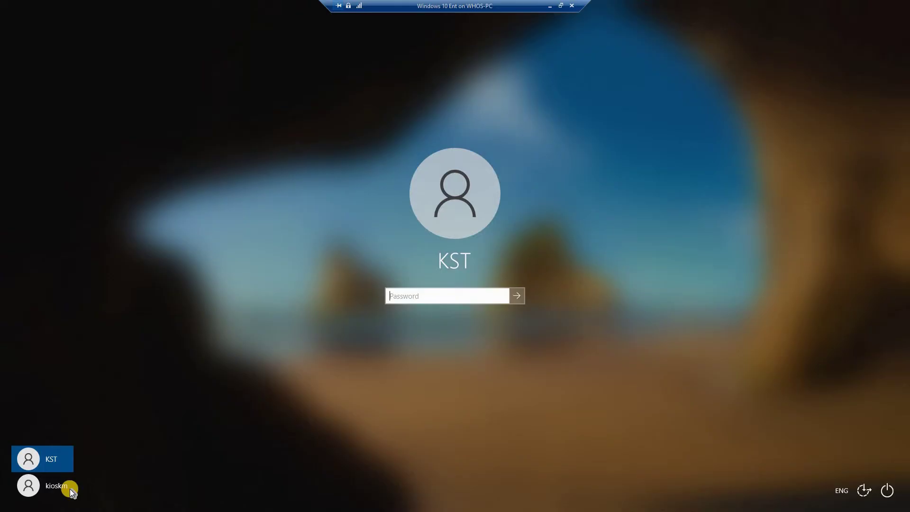
click(27, 487)
text(********)
key(Return)
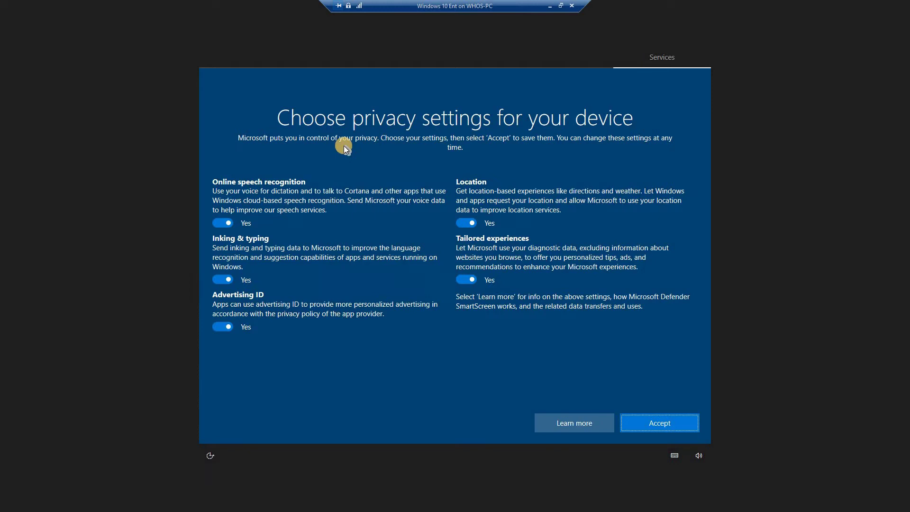
- Turn off speech recognition, inking & typing, advertising ID, location and tailored experiences, then accept
click(228, 223)
click(225, 287)
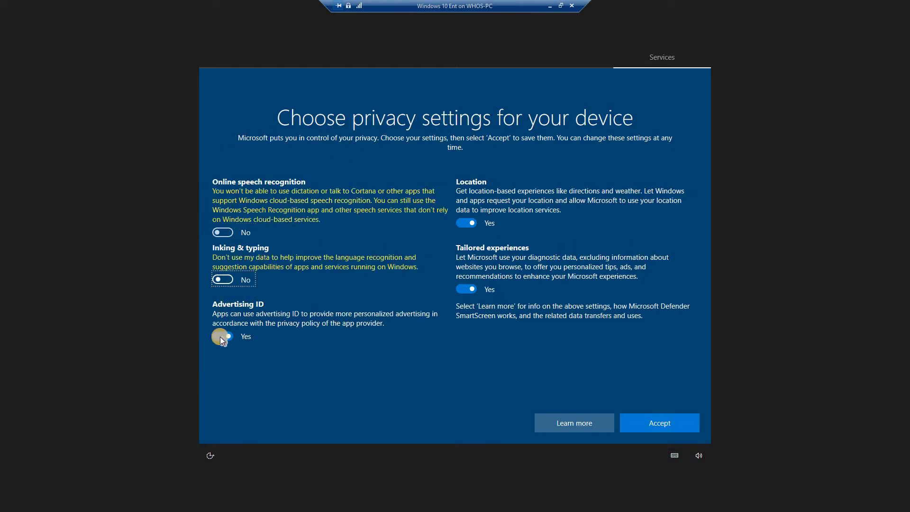
click(221, 336)
click(466, 288)
click(467, 222)
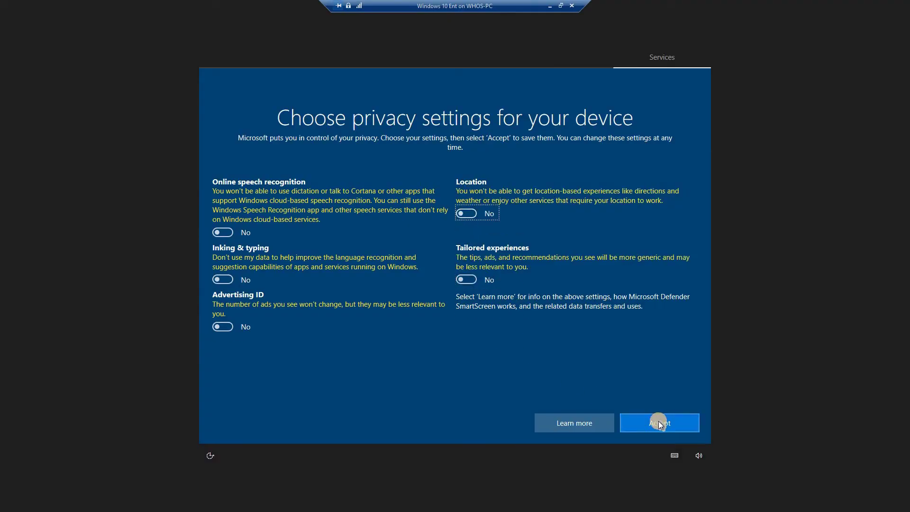
click(658, 422)
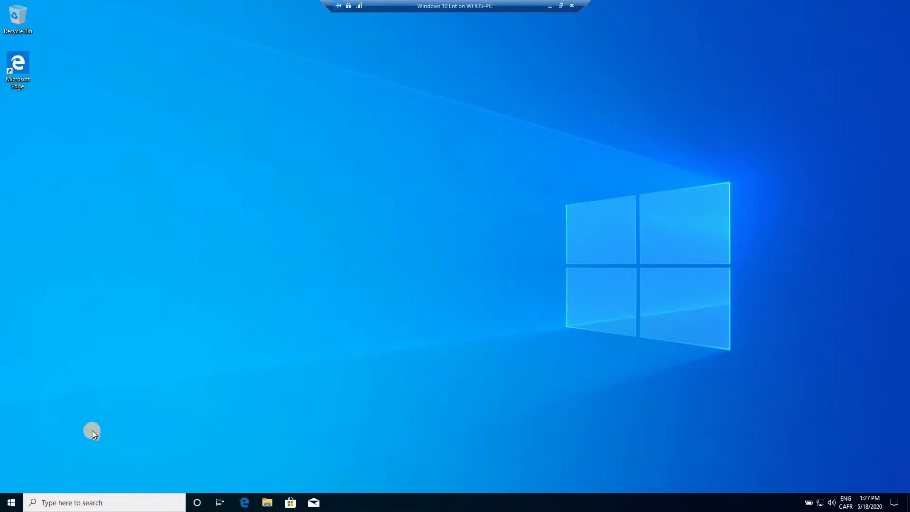
- Open the Accounts > Sign-in options page in Settings and scroll through it
click(12, 503)
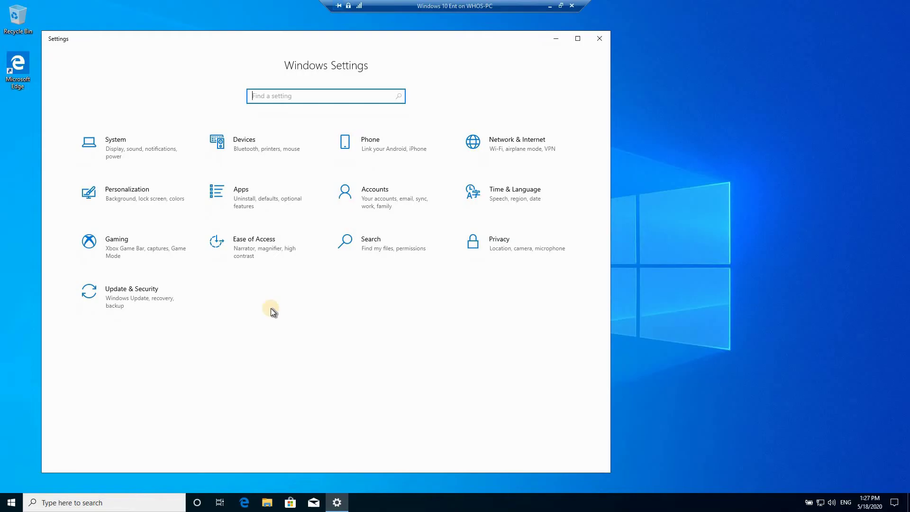
click(363, 198)
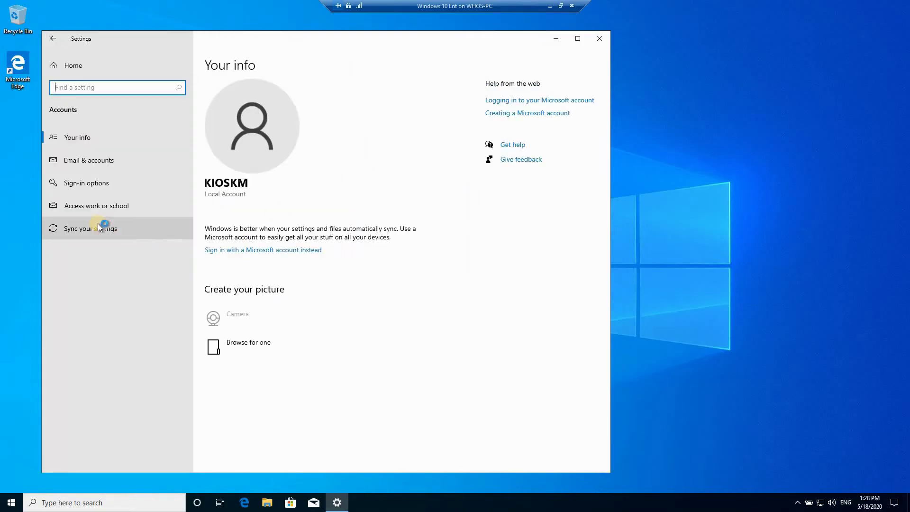
click(68, 185)
click(87, 186)
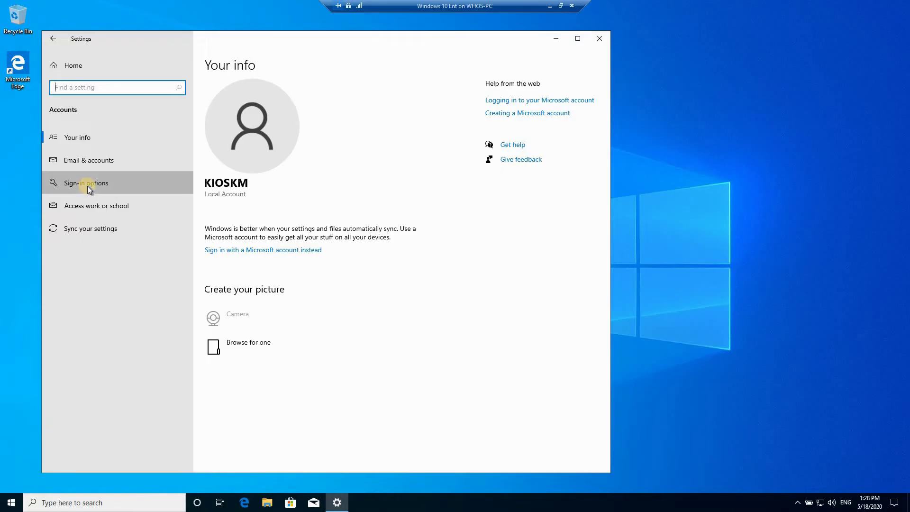
scroll(356, 266, down, 2)
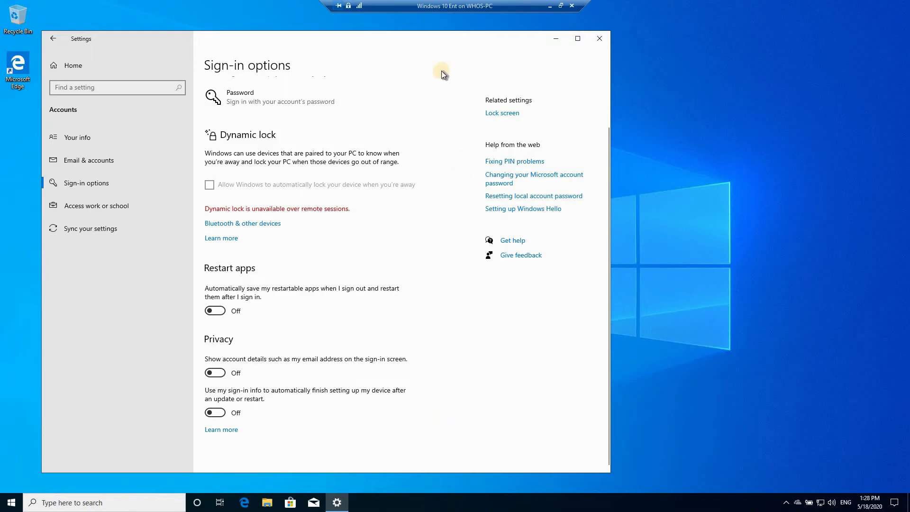
- Close Settings, sign out of kioskm, and sign back in with the administrator's password
click(599, 38)
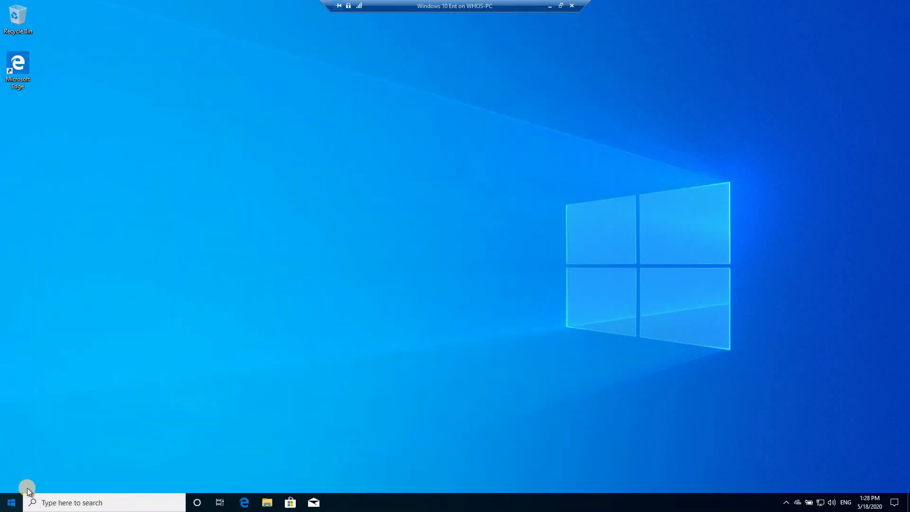
key(super)
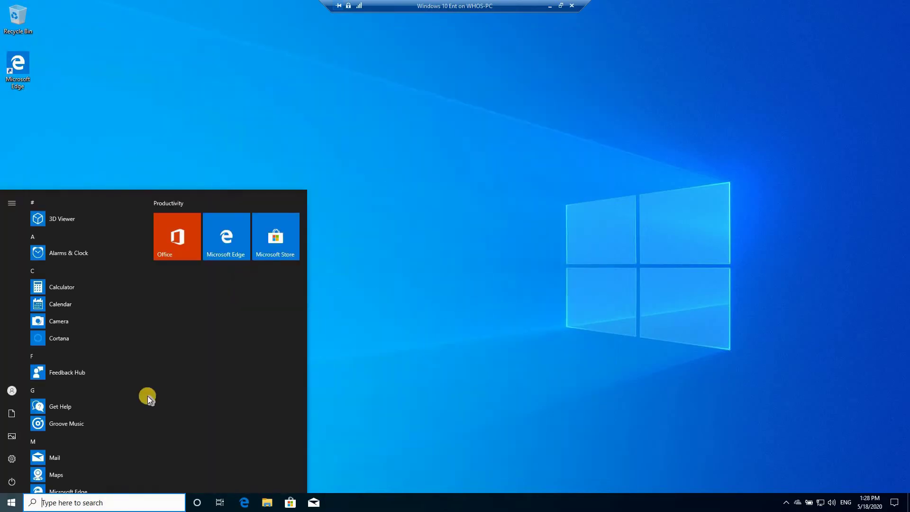
click(10, 391)
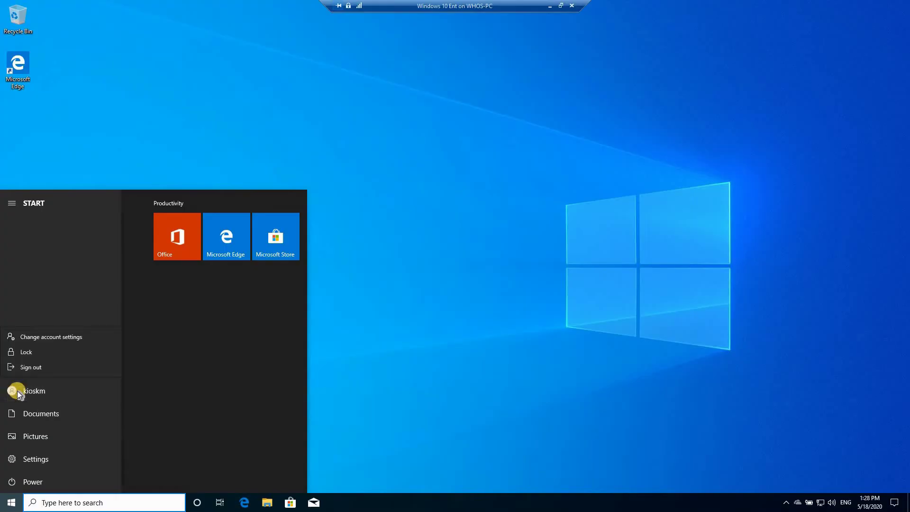
click(30, 368)
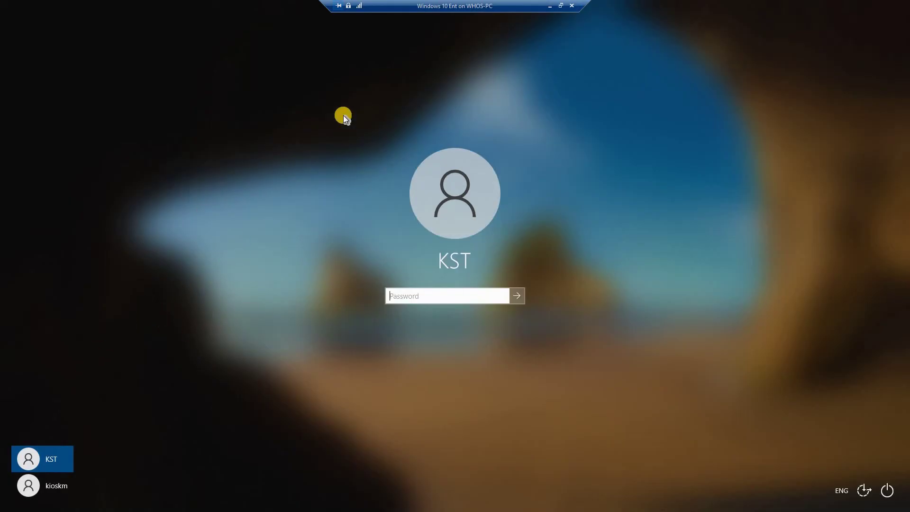
click(412, 294)
key(Return)
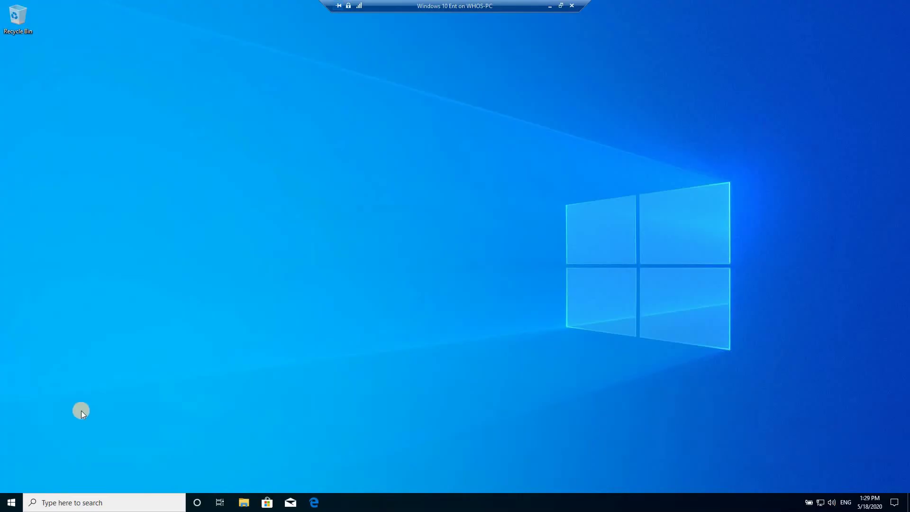
- Start the kiosk setup from Accounts > Family & other users > Assigned access > Get started
click(10, 505)
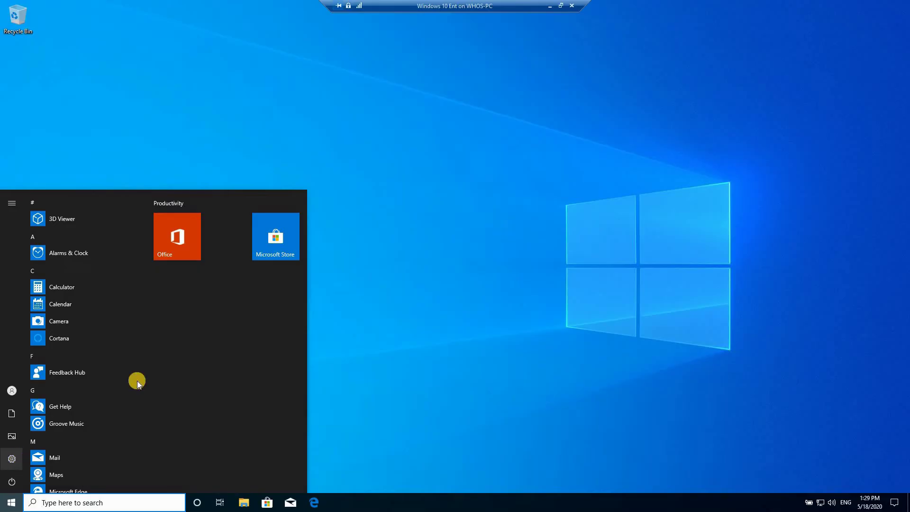
key(super+i)
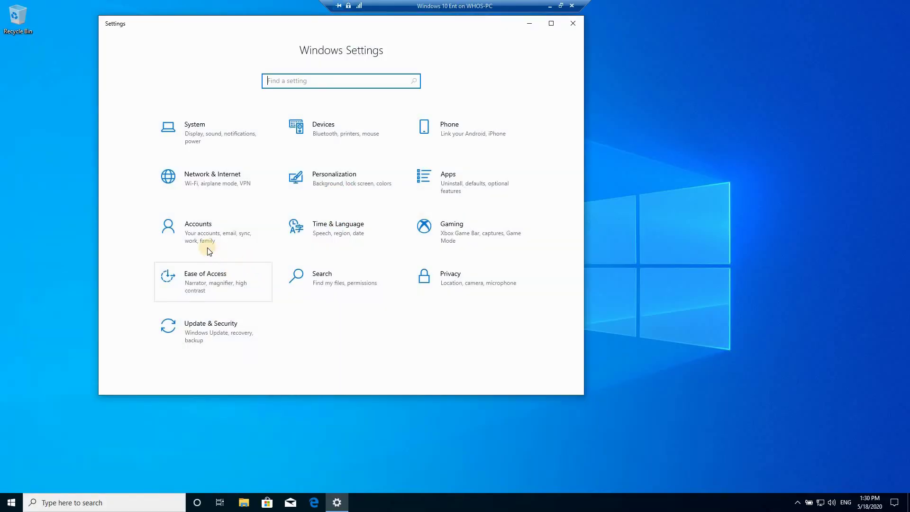
click(198, 231)
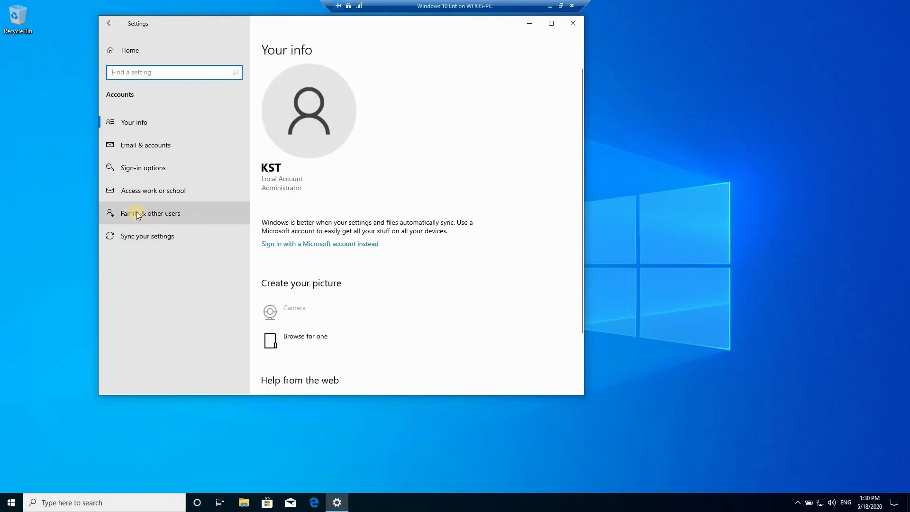
click(138, 216)
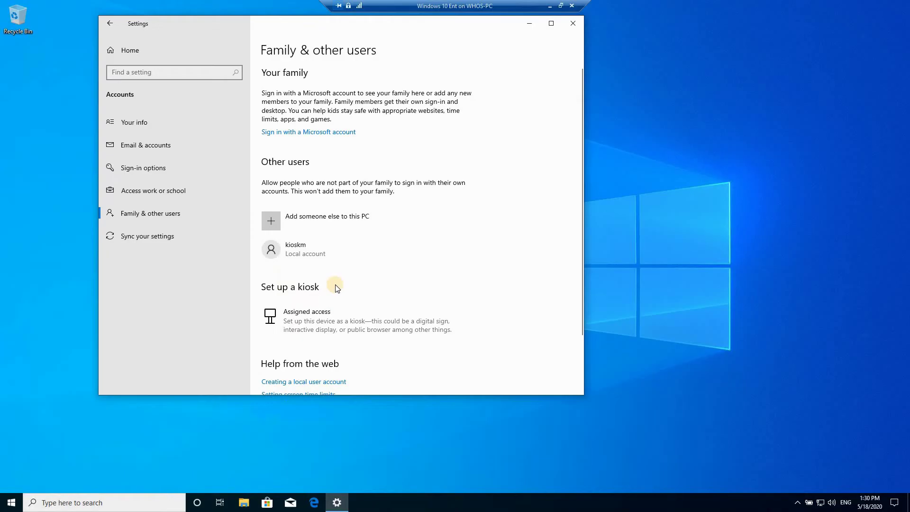
click(297, 316)
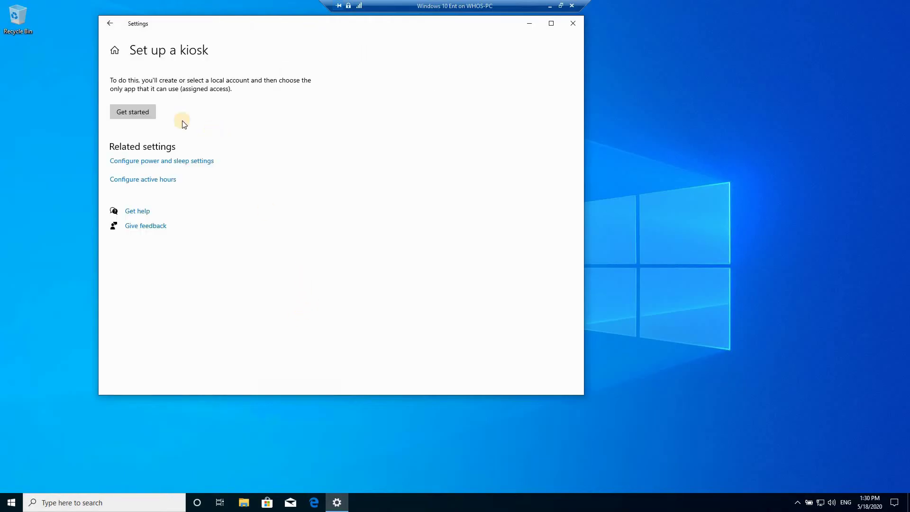
click(130, 111)
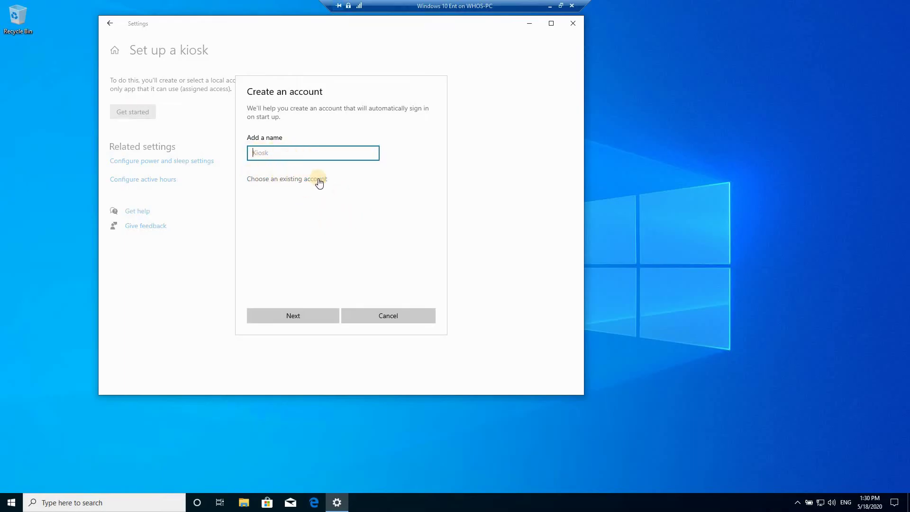
- Choose the existing kioskm account for the kiosk and select Microsoft Edge as its app
click(278, 185)
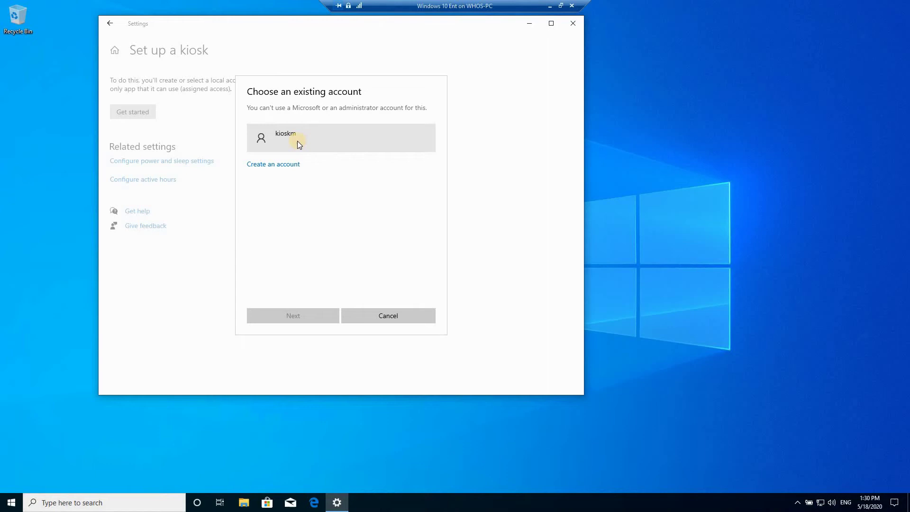
click(279, 137)
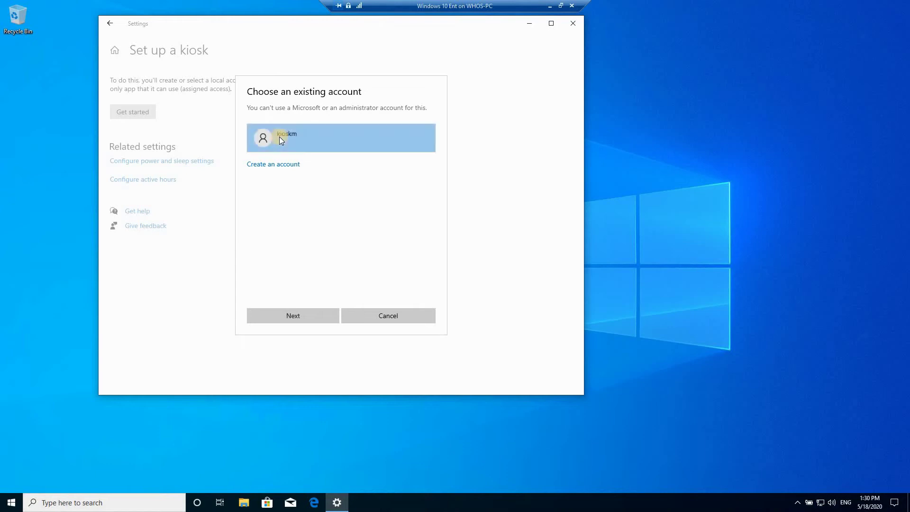
click(292, 315)
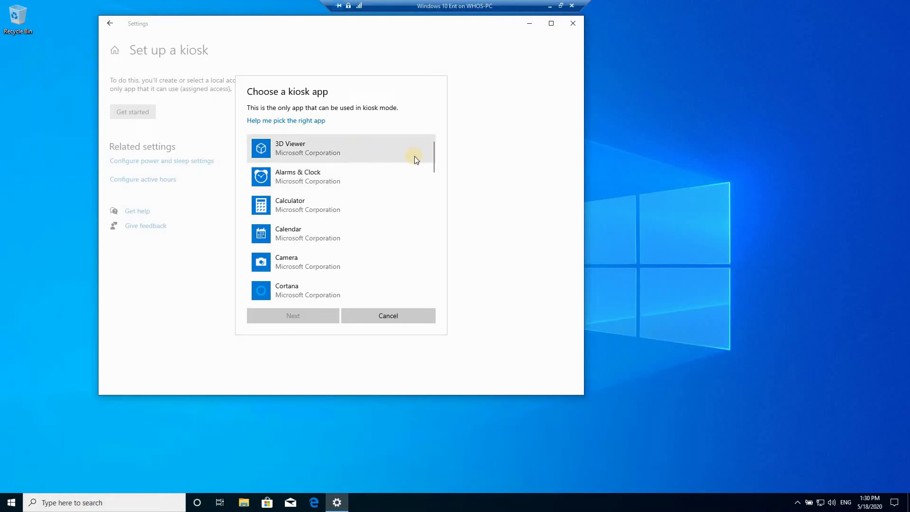
scroll(376, 193, down, 3)
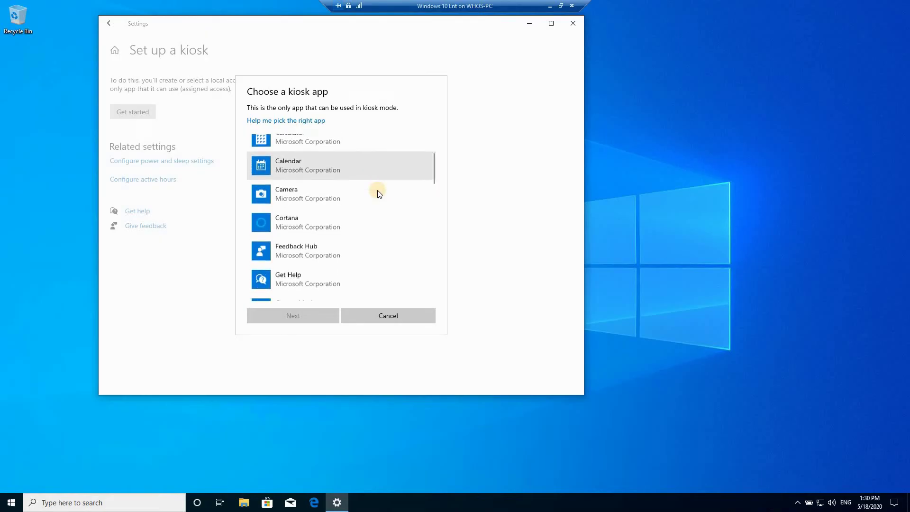
scroll(379, 193, down, 7)
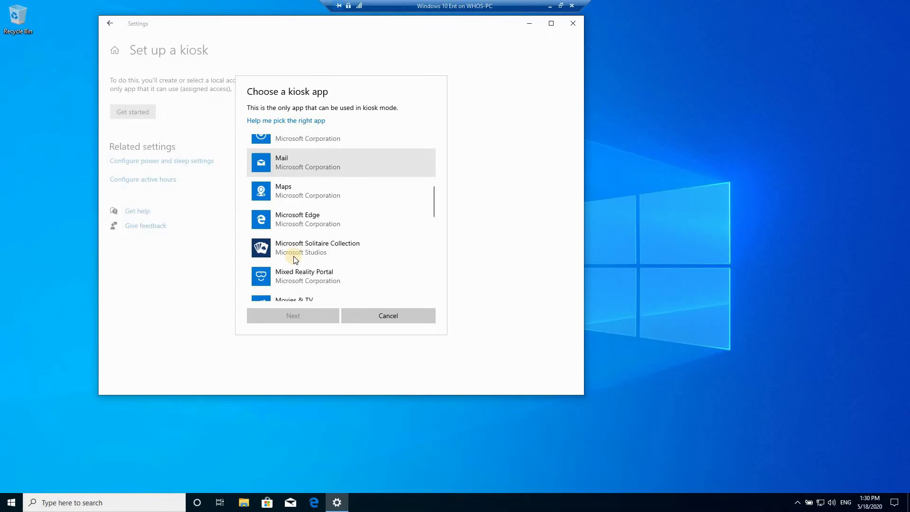
click(300, 217)
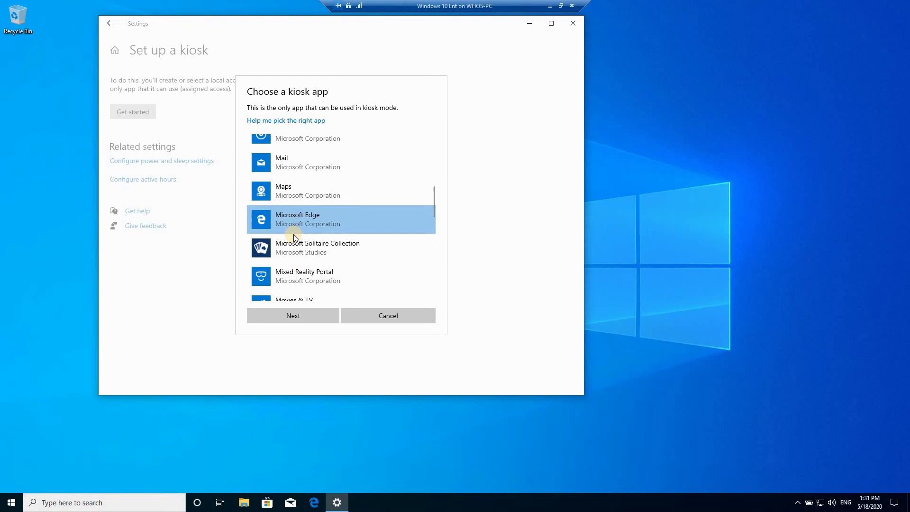
- Set the Edge kiosk to be used as a public browser
click(287, 317)
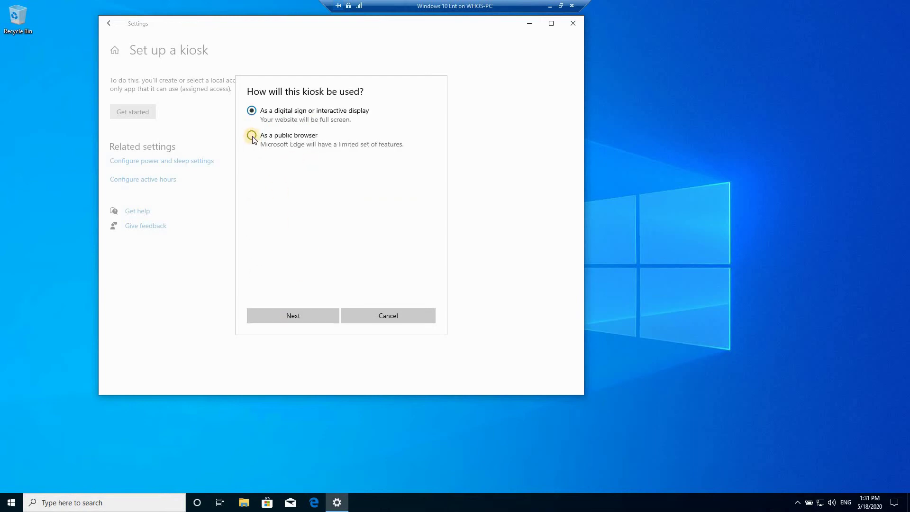
click(252, 137)
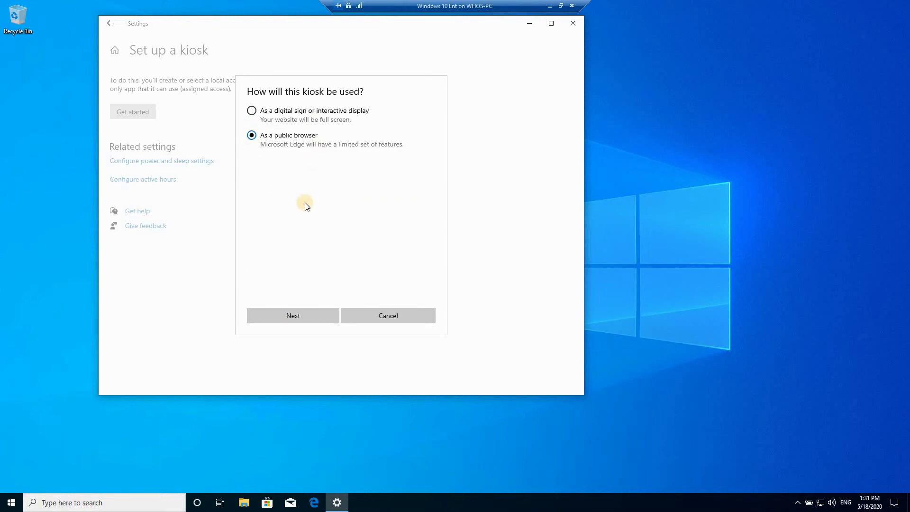
click(288, 316)
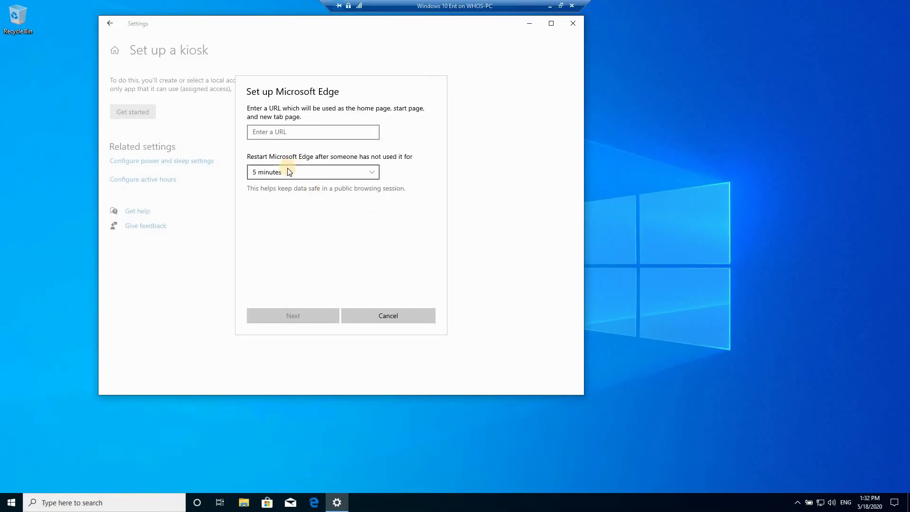
- Enter knowledgesharingtech.com as the kiosk URL, keep the 5-minute idle restart, and finish
click(278, 134)
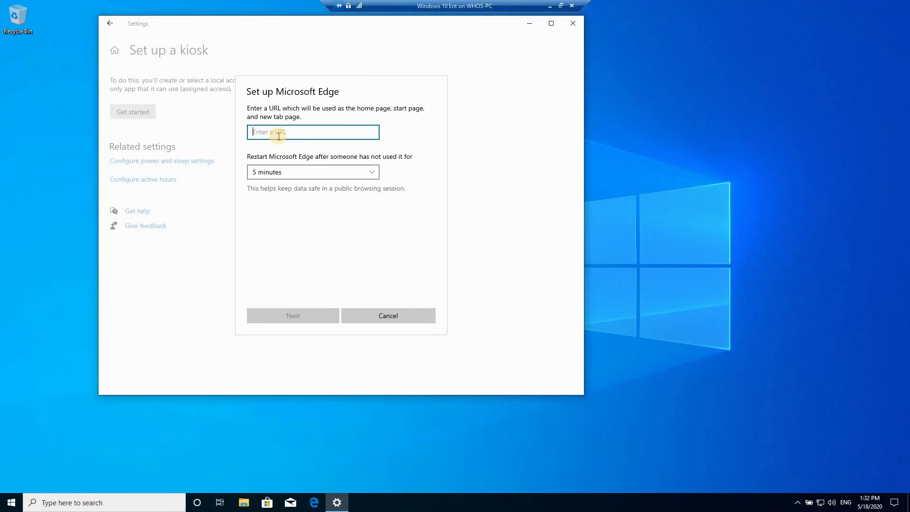
text(knowledgesharingtech.com)
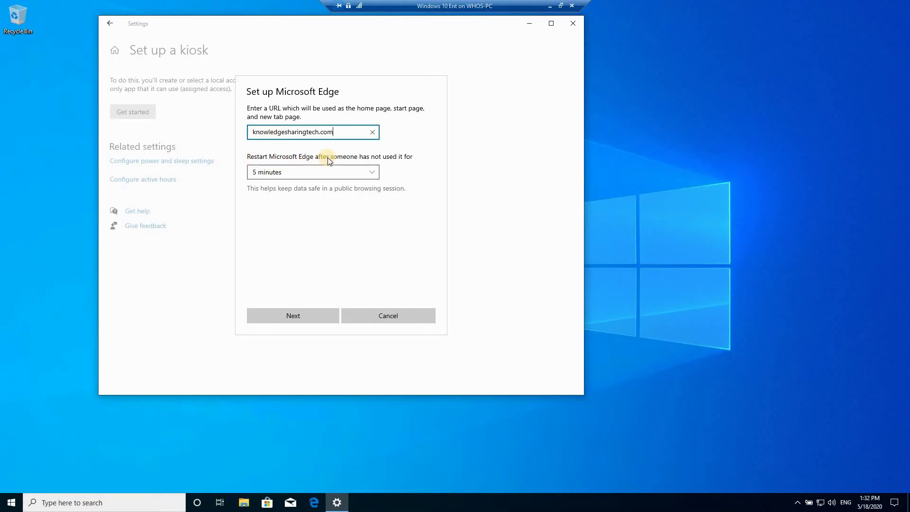
click(286, 172)
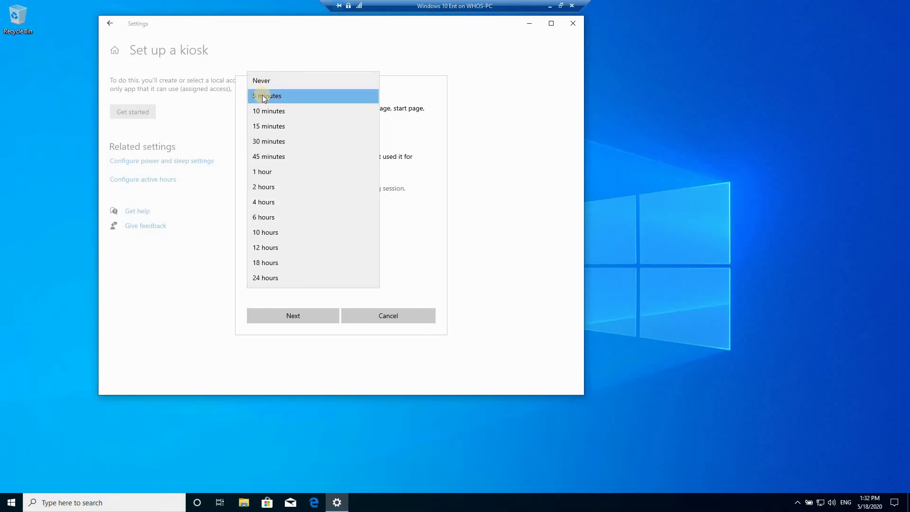
click(264, 96)
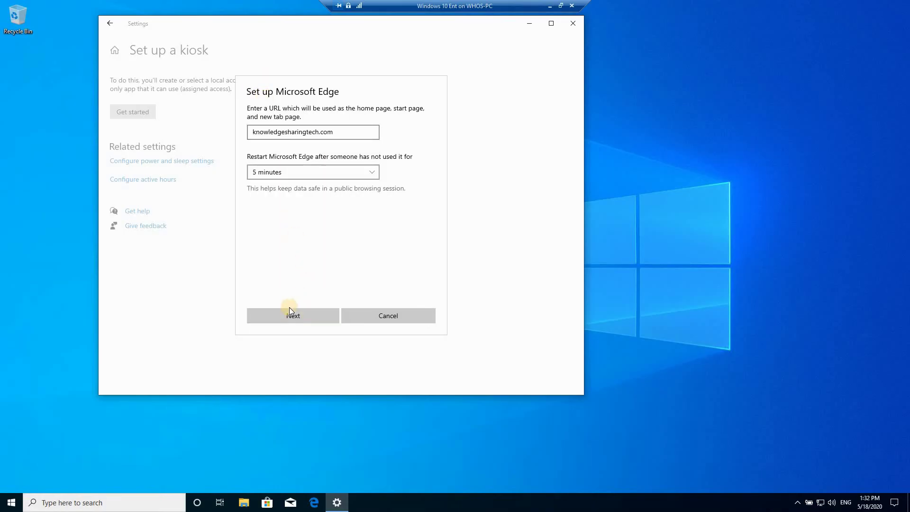
click(293, 316)
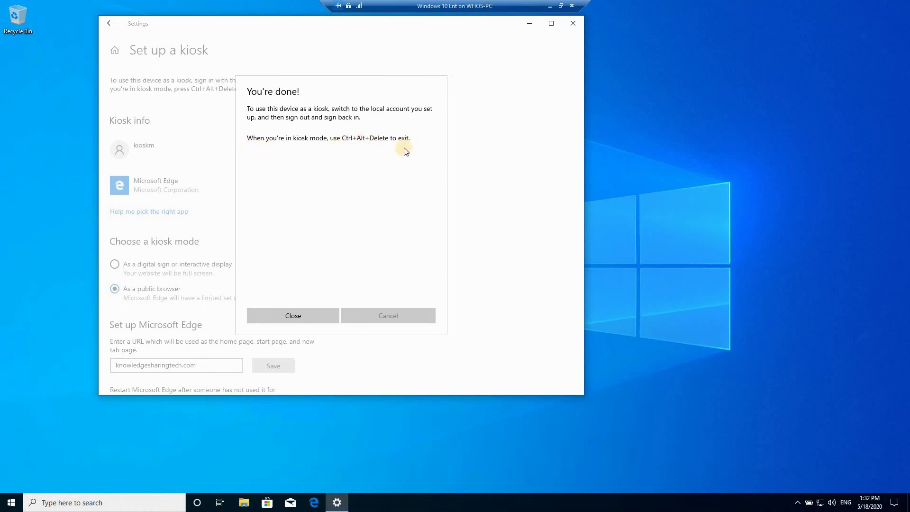
- Dismiss the You're done! message, close Settings, and sign out so the kiosk account starts
click(294, 317)
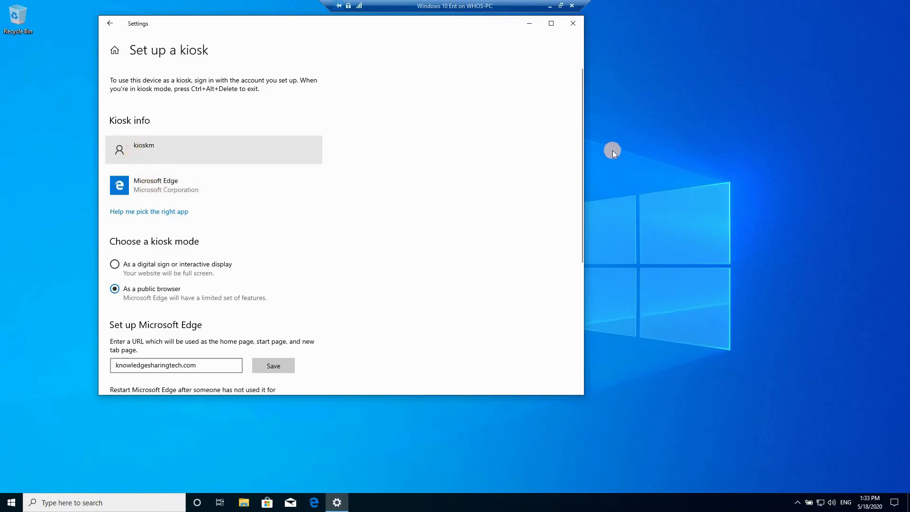
click(573, 23)
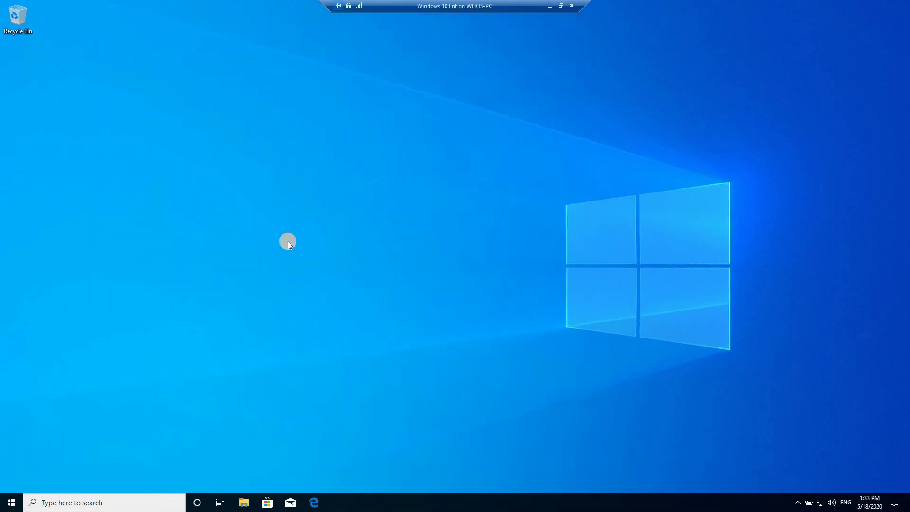
click(9, 501)
click(28, 390)
click(27, 367)
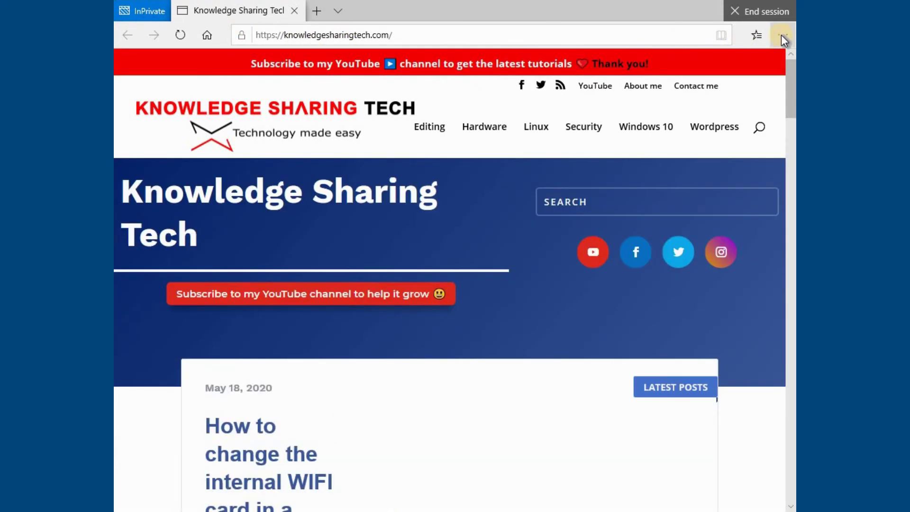
click(781, 35)
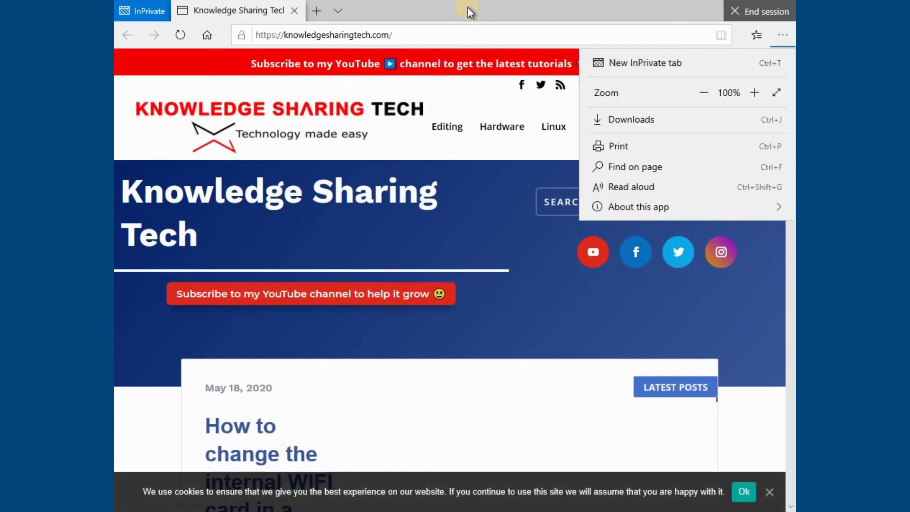
click(309, 314)
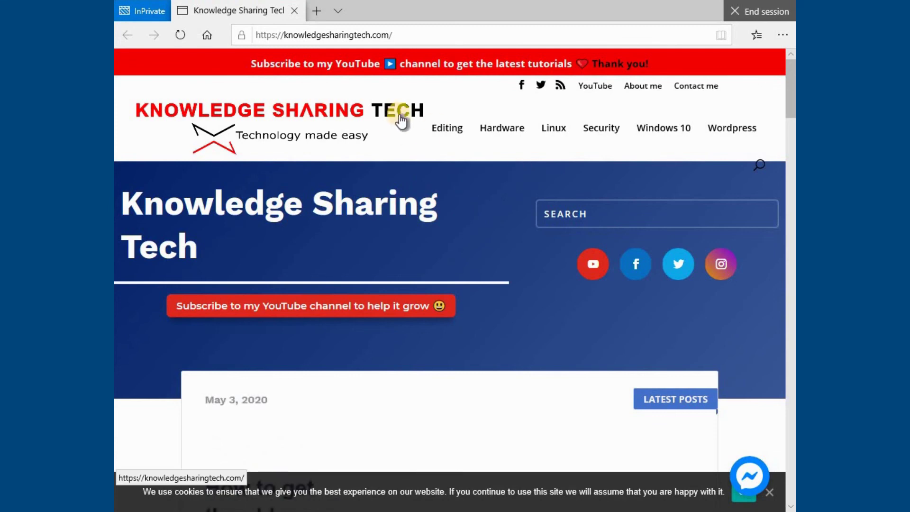
- End the kiosk's public browsing session from Edge's top-right End session button
click(747, 13)
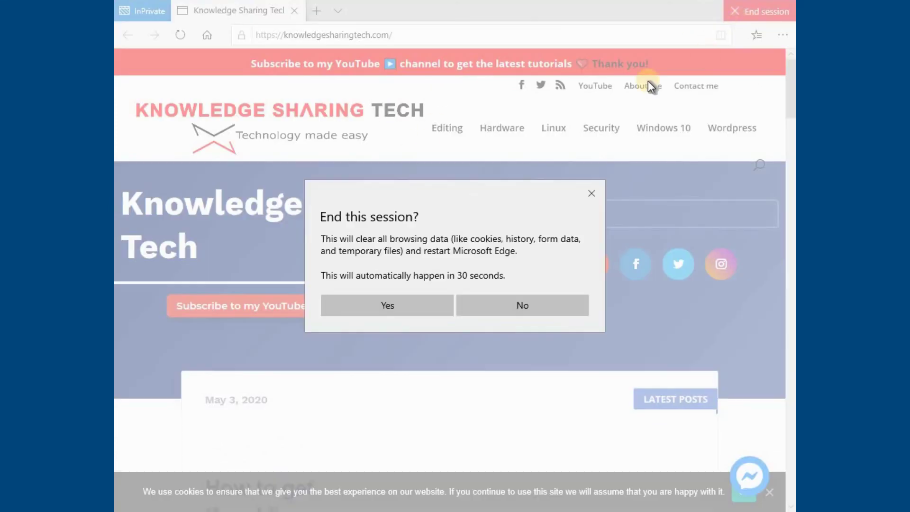